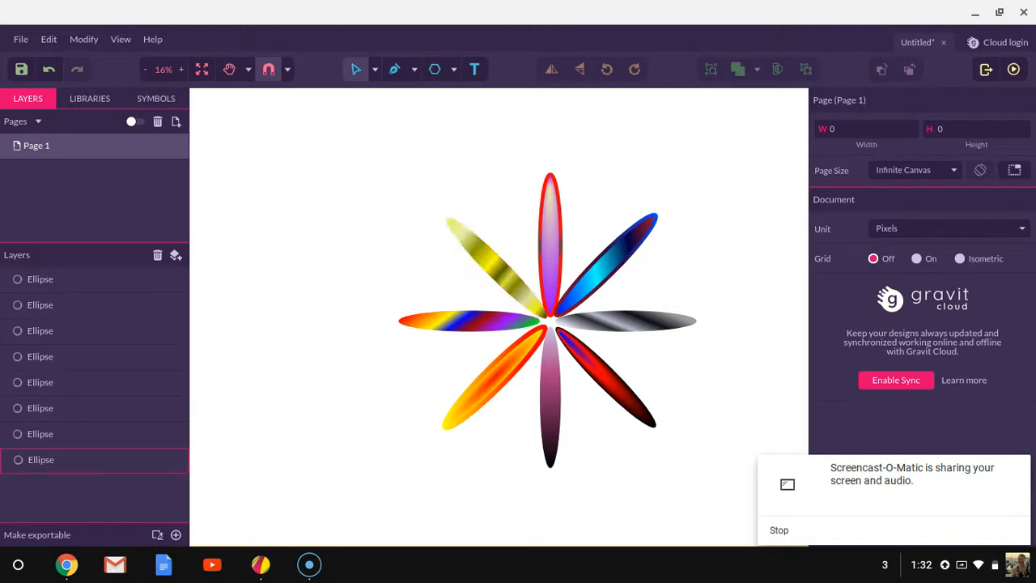
# - Select the left gradient petal and open its fill editor to inspect the gradient
pyautogui.click(469, 322)
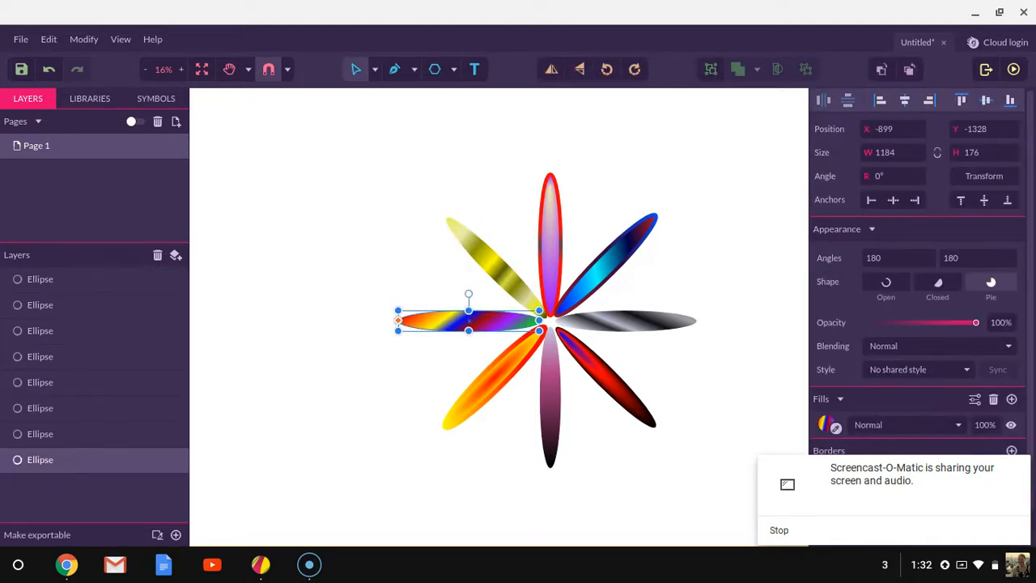
pyautogui.click(832, 425)
pyautogui.click(826, 427)
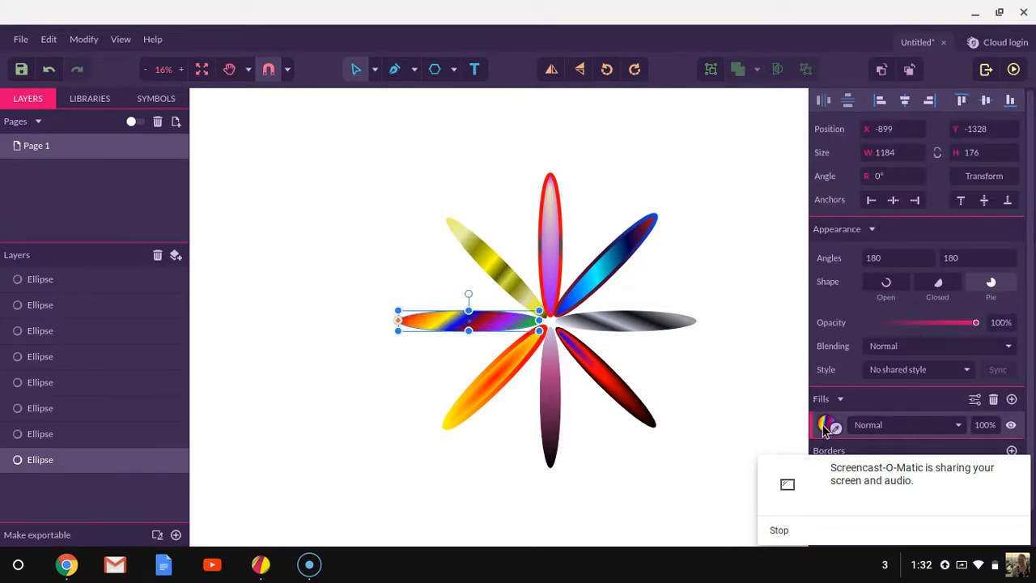
pyautogui.click(826, 427)
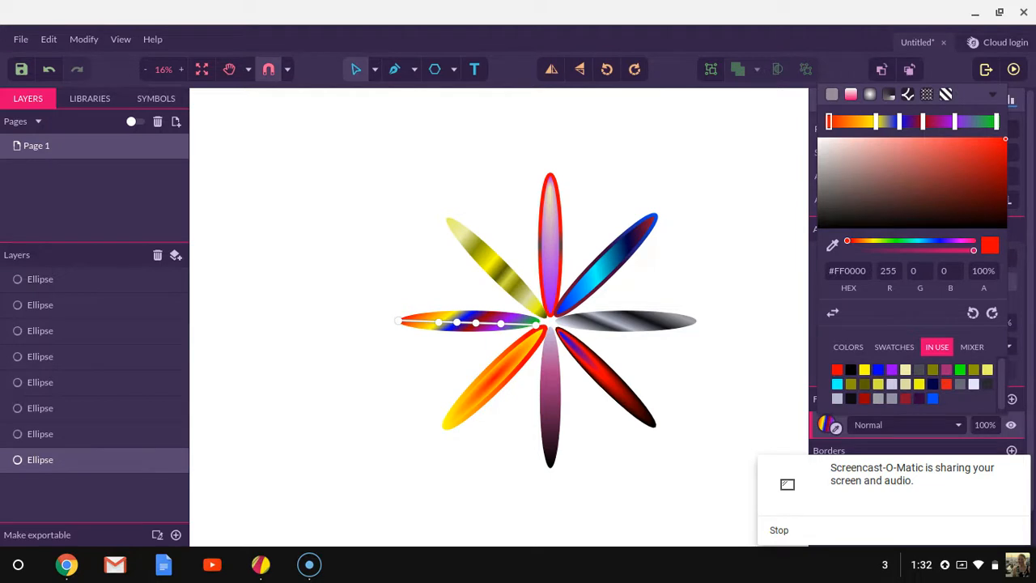
# - Move the start point of the gray right petal's gradient inward to the flower's center
pyautogui.click(613, 322)
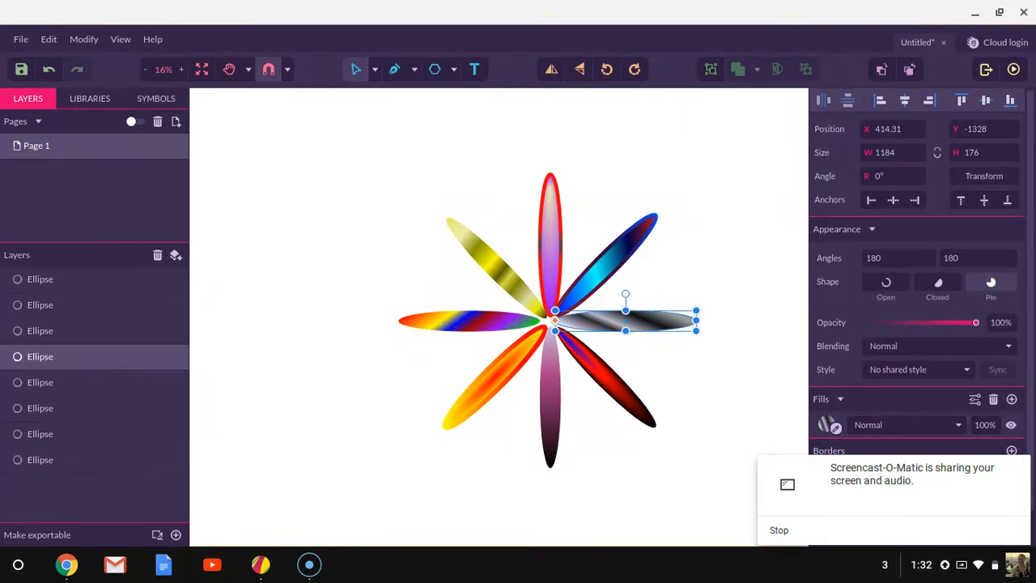
pyautogui.click(826, 427)
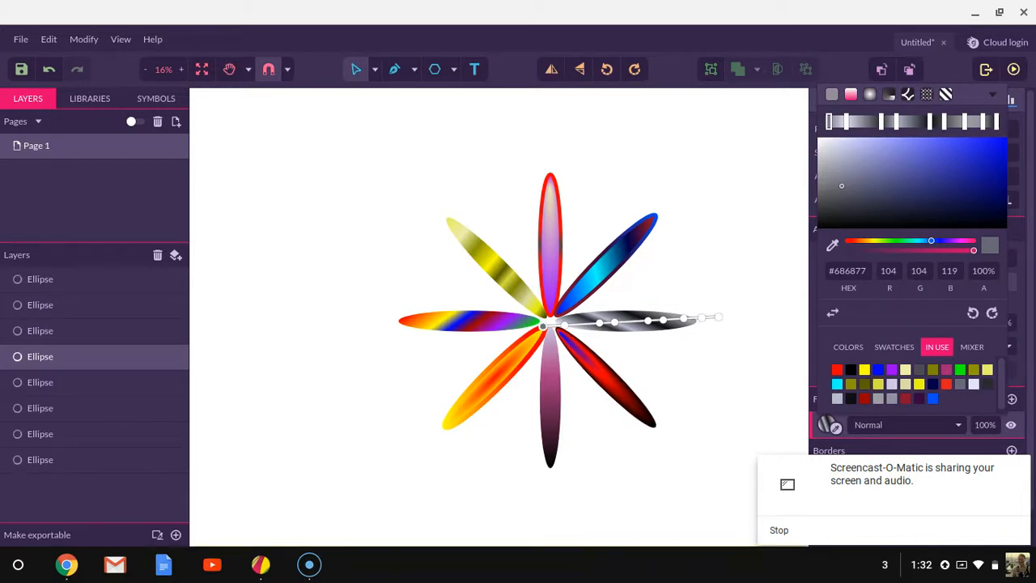
pyautogui.moveTo(543, 326)
pyautogui.mouseDown()
pyautogui.moveTo(560, 303)
pyautogui.moveTo(554, 316)
pyautogui.mouseUp()
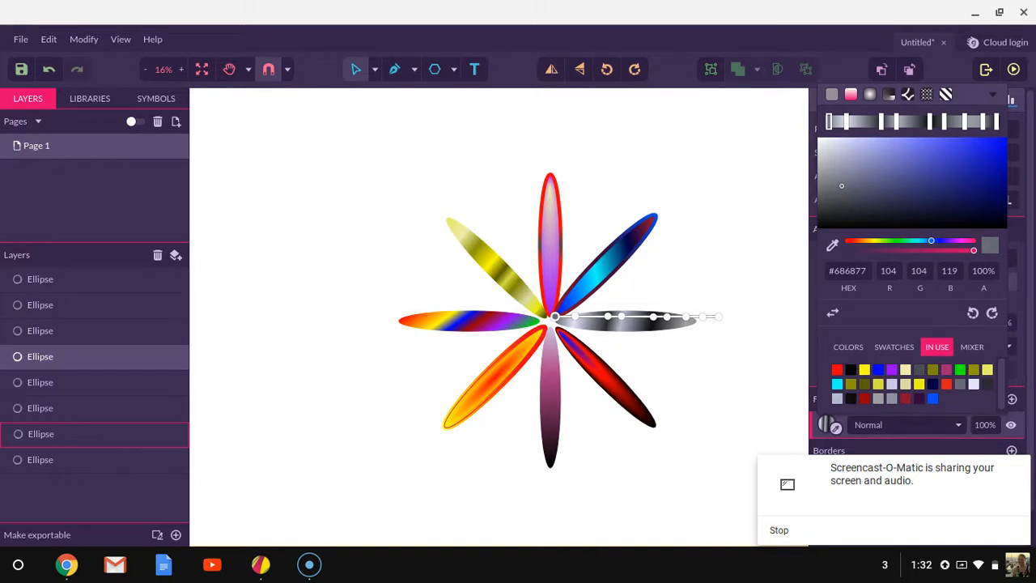
pyautogui.click(510, 453)
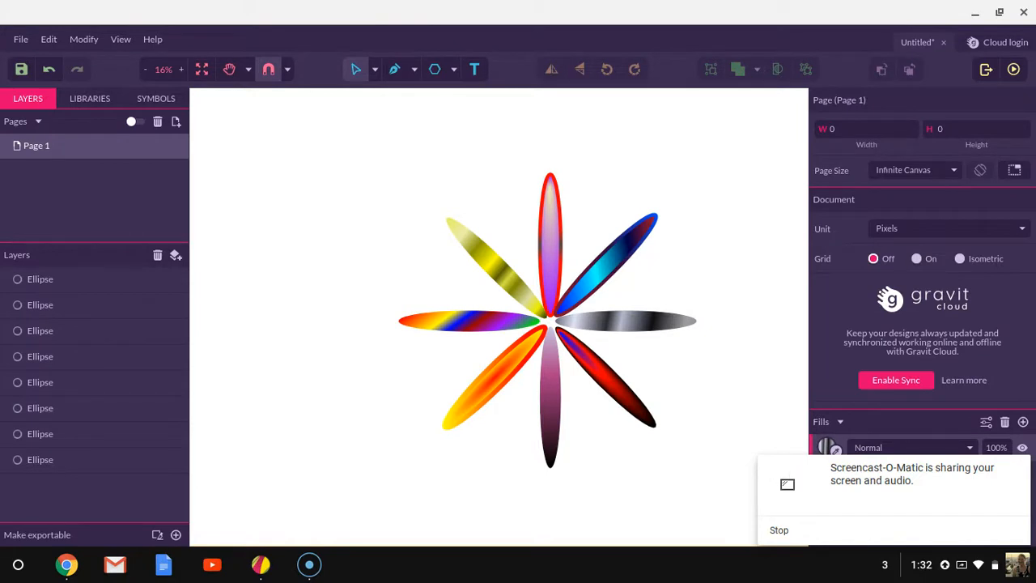
# - Draw a large hexagon with the Polygon tool centred over the flower
pyautogui.click(453, 69)
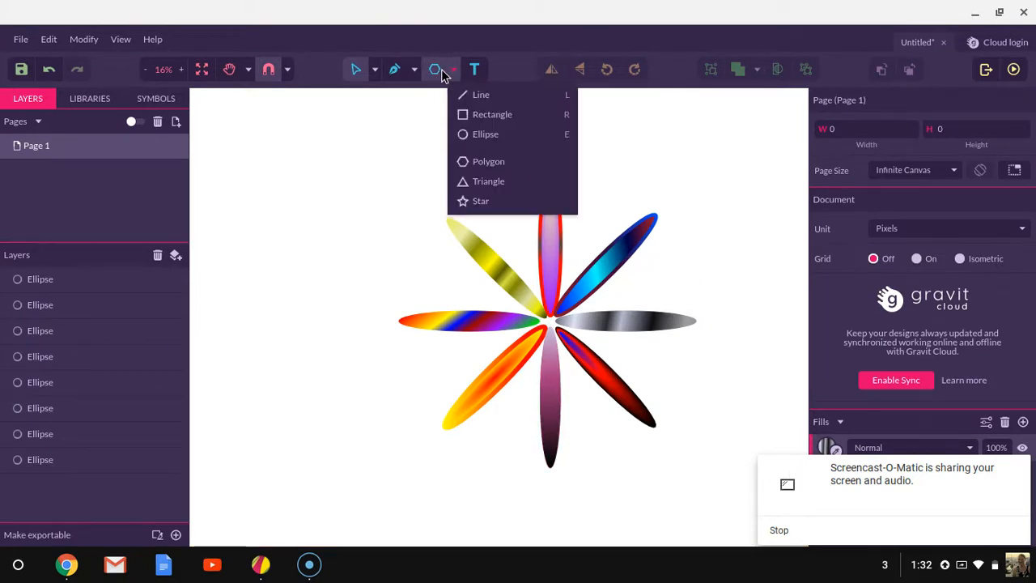
pyautogui.click(505, 161)
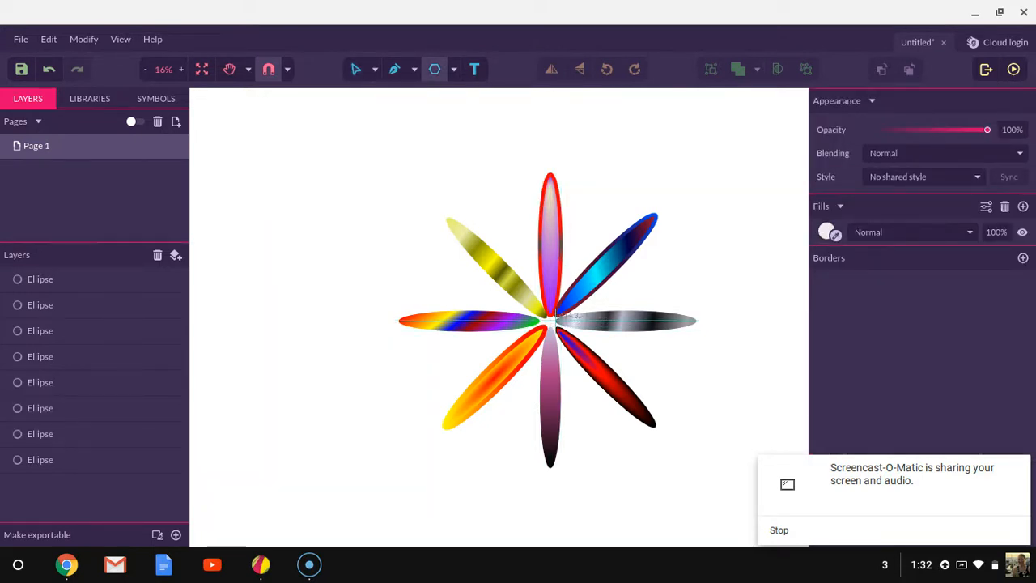
pyautogui.moveTo(550, 319); pyautogui.dragTo(518, 403)
pyautogui.moveTo(495, 251); pyautogui.dragTo(549, 425)
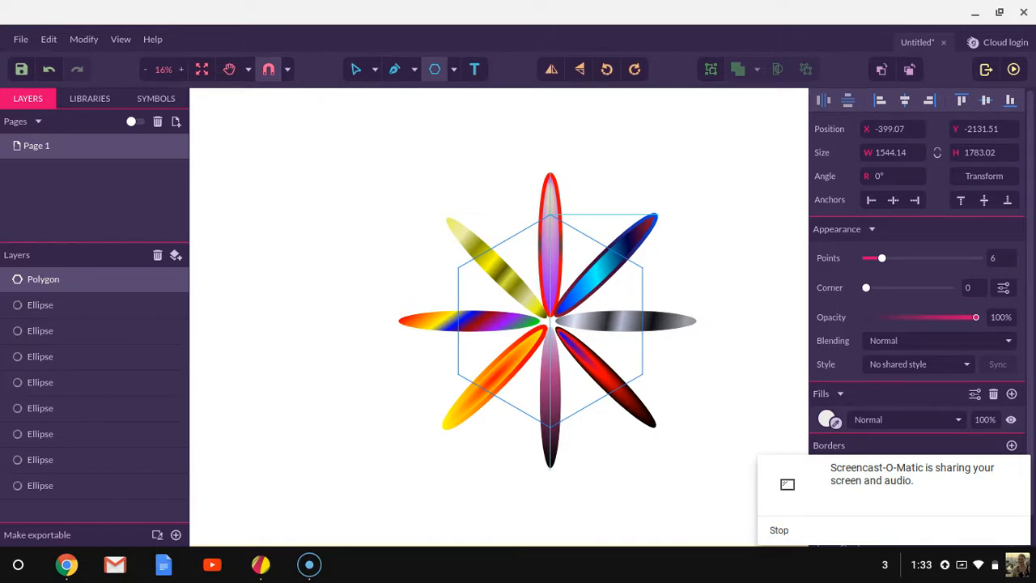
pyautogui.moveTo(550, 214); pyautogui.dragTo(550, 215)
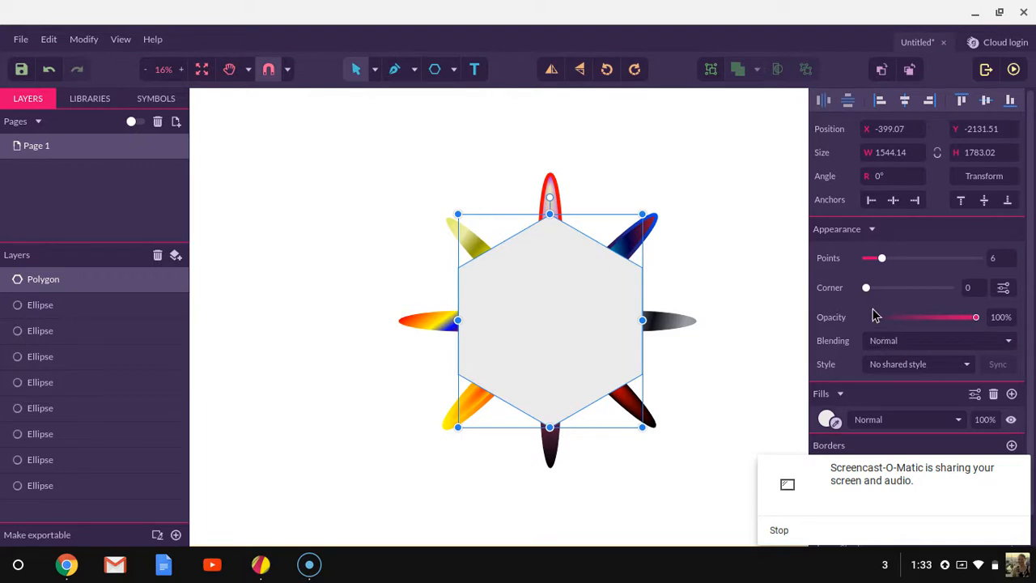
# - Round the hexagon's corners to about 169, keeping its opacity at 100%
pyautogui.moveTo(881, 258); pyautogui.dragTo(900, 306)
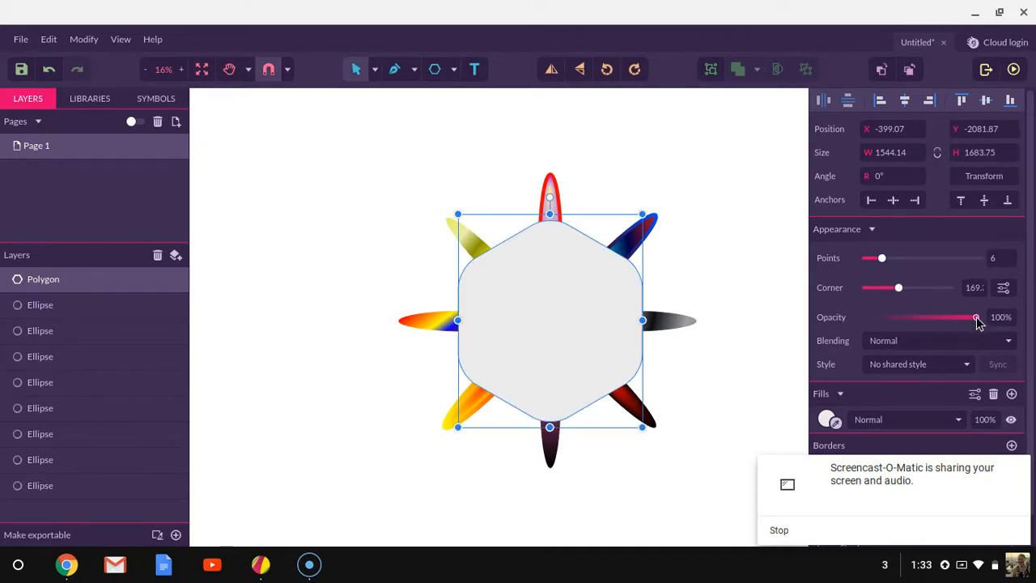
pyautogui.moveTo(976, 320); pyautogui.dragTo(928, 328)
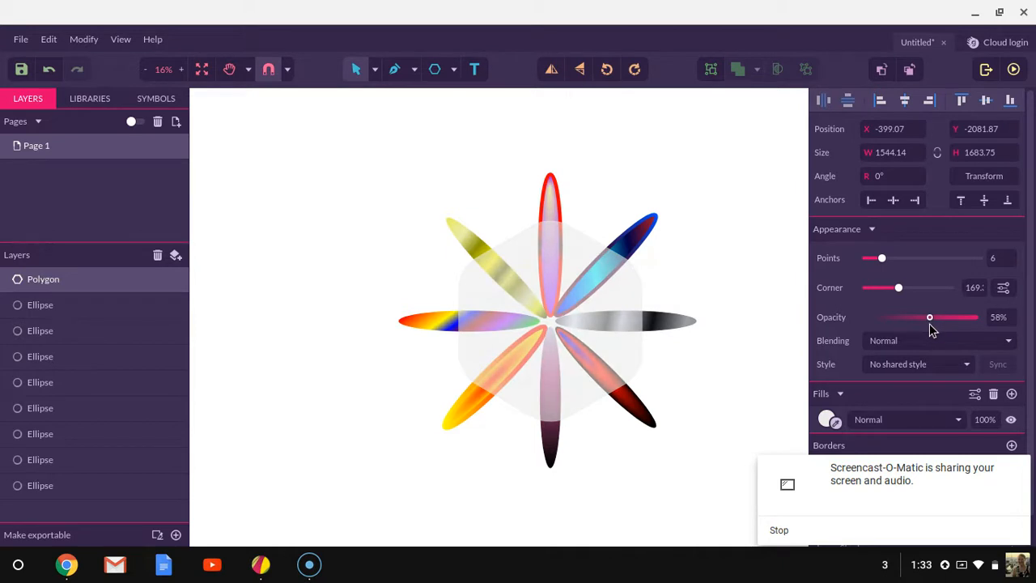
pyautogui.moveTo(935, 323); pyautogui.dragTo(975, 321)
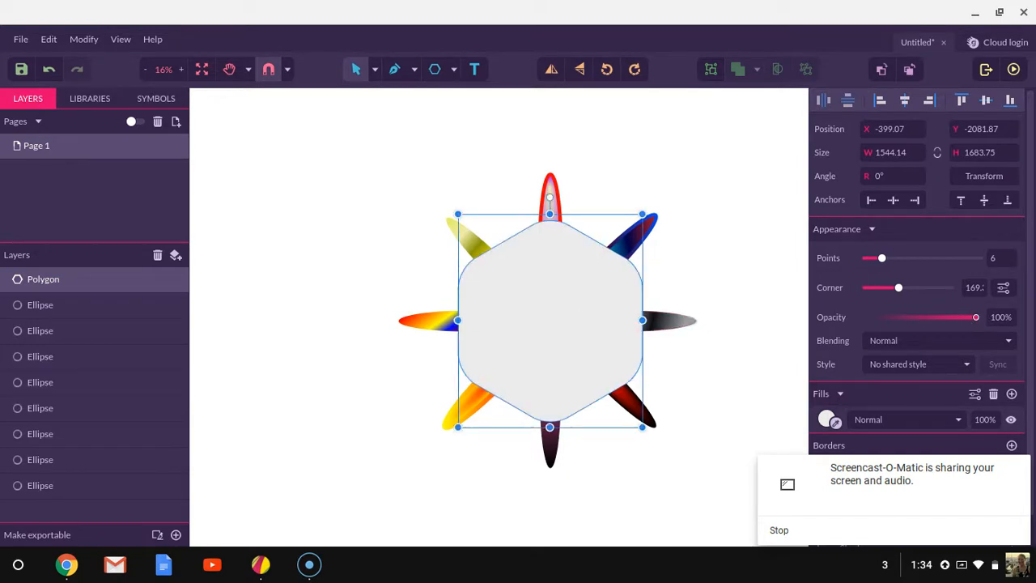
# - Convert the rounded hexagon to a path
pyautogui.moveTo(457, 320)
pyautogui.mouseDown()
pyautogui.moveTo(435, 315)
pyautogui.moveTo(471, 314)
pyautogui.moveTo(459, 311)
pyautogui.mouseUp()
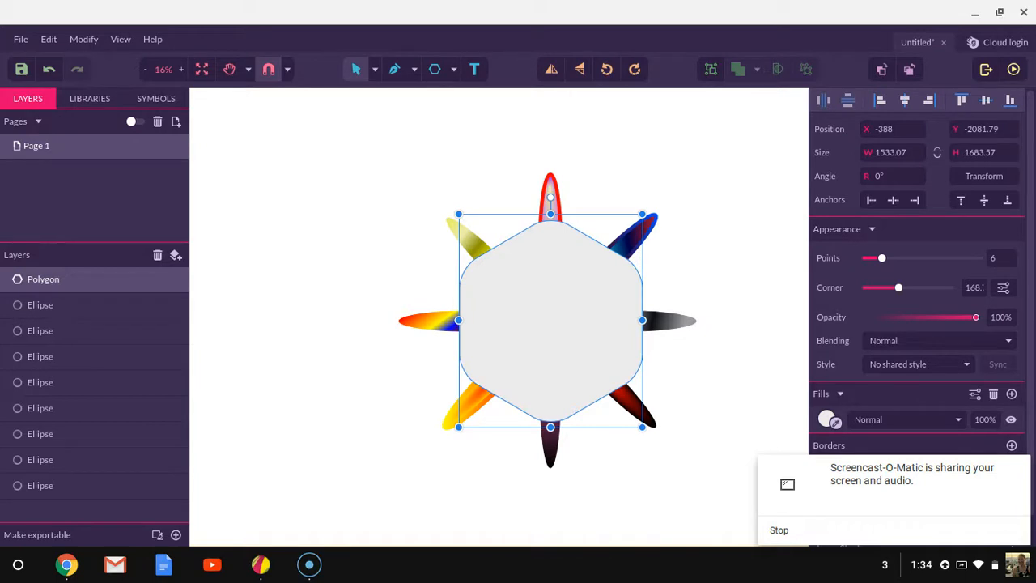
pyautogui.click(83, 42)
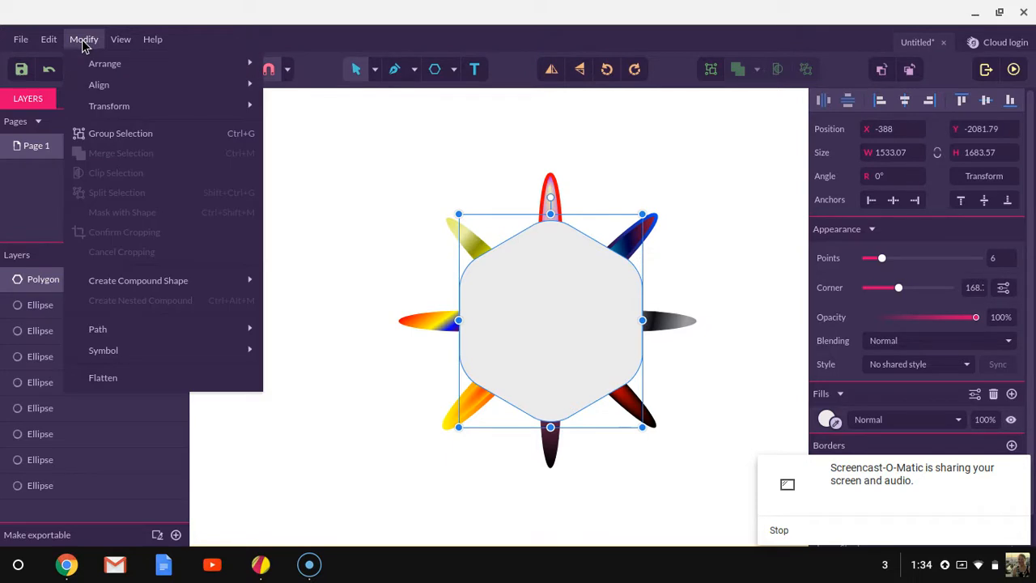
pyautogui.moveTo(111, 331)
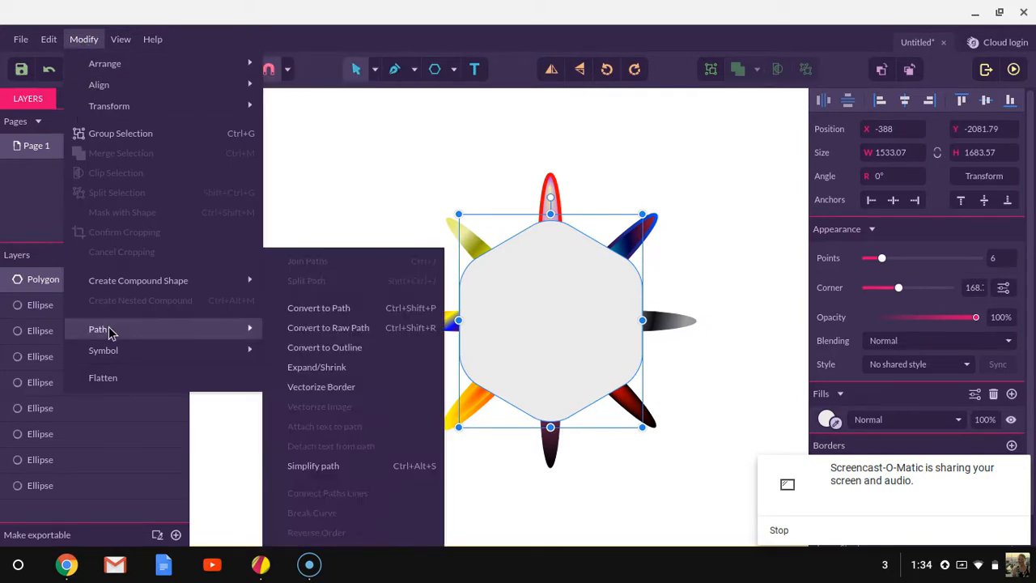
pyautogui.click(321, 311)
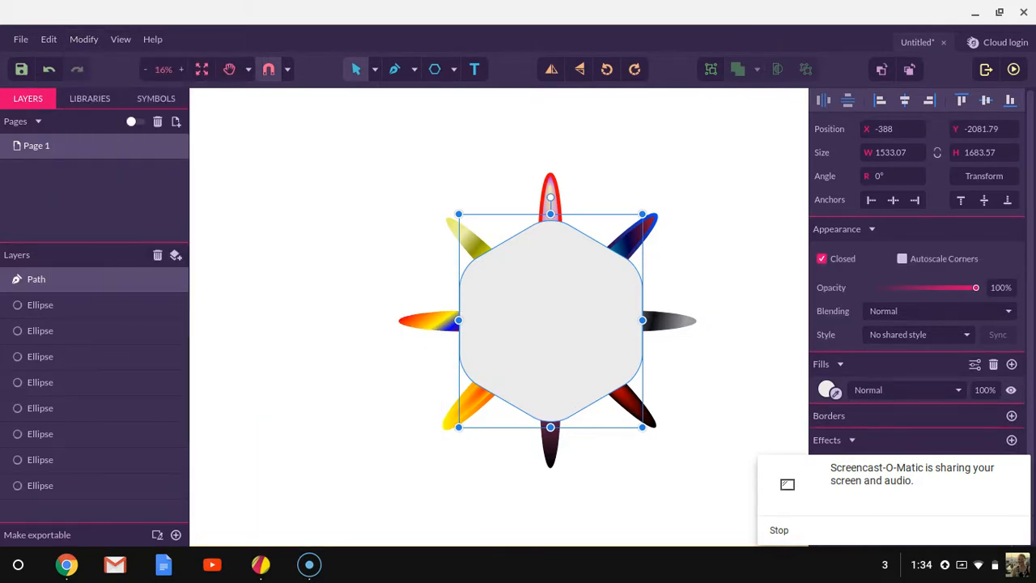
# - With the Subselect tool, drag the path's upper nodes to distort the hexagon's outline
pyautogui.moveTo(458, 319)
pyautogui.mouseDown()
pyautogui.moveTo(495, 326)
pyautogui.moveTo(459, 320)
pyautogui.mouseUp()
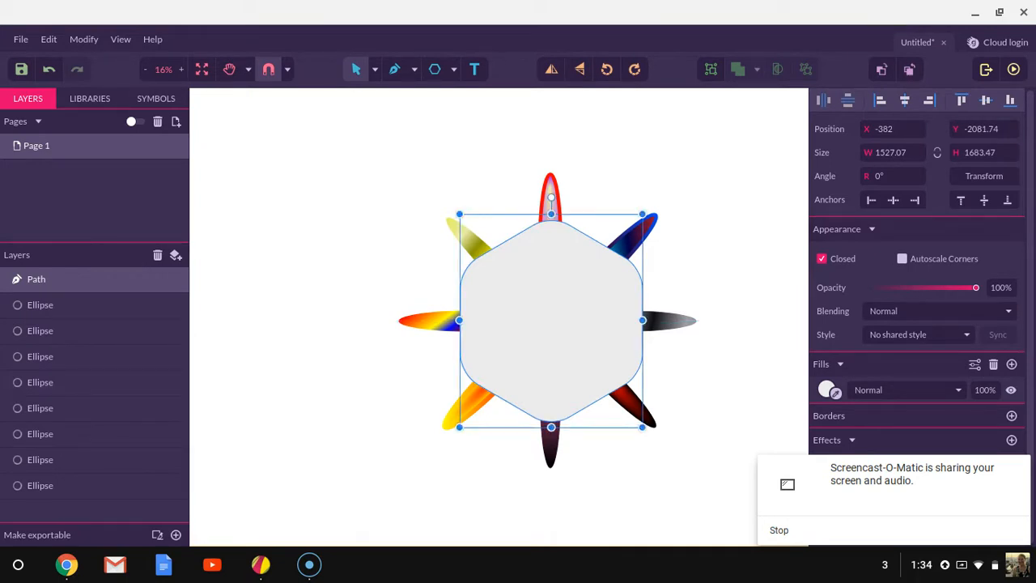
pyautogui.click(375, 72)
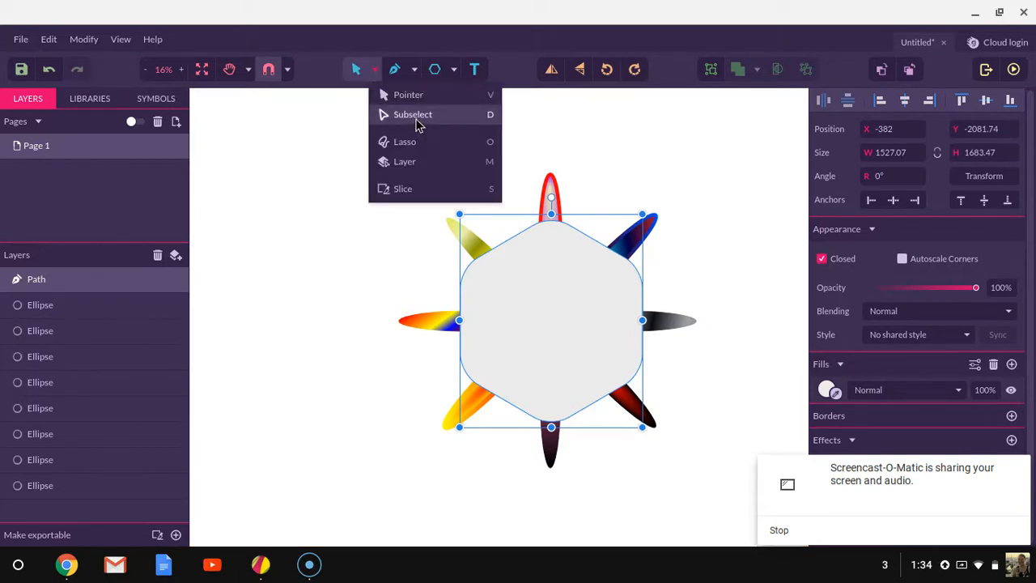
pyautogui.click(415, 116)
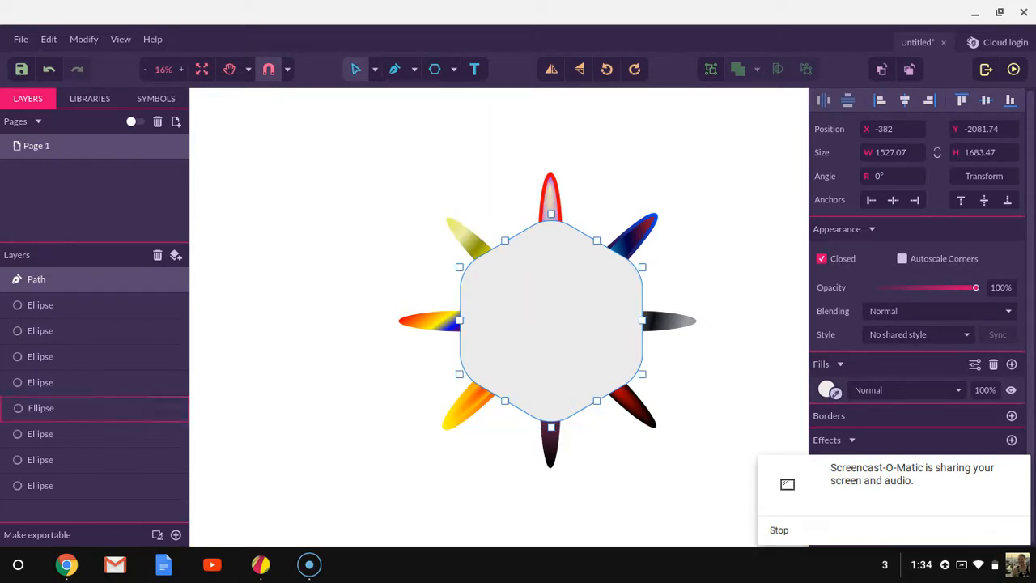
pyautogui.moveTo(550, 214); pyautogui.dragTo(494, 230)
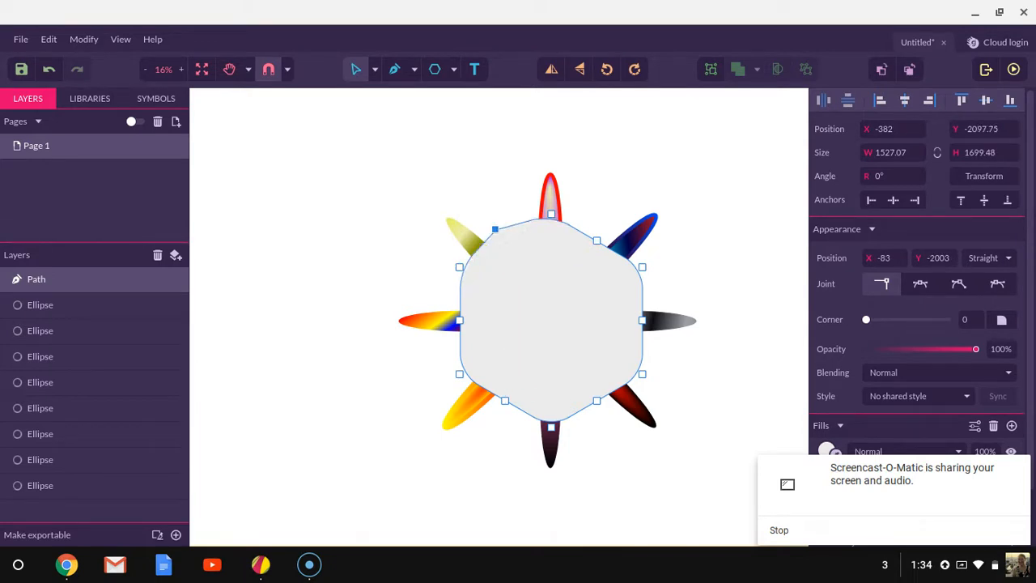
pyautogui.moveTo(596, 240)
pyautogui.mouseDown()
pyautogui.moveTo(591, 267)
pyautogui.moveTo(585, 255)
pyautogui.mouseUp()
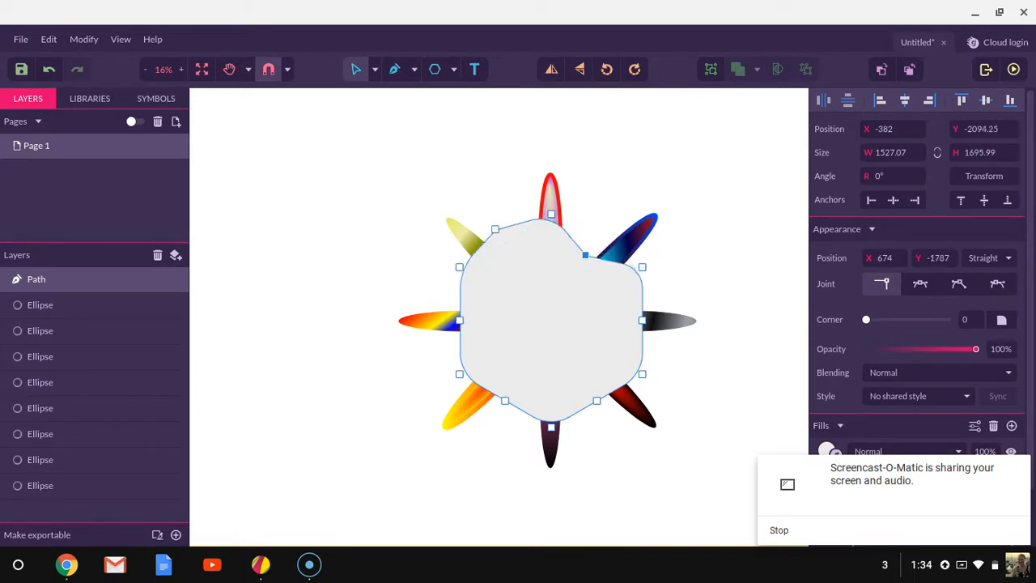
pyautogui.moveTo(494, 229); pyautogui.dragTo(514, 248)
pyautogui.moveTo(458, 267); pyautogui.dragTo(448, 262)
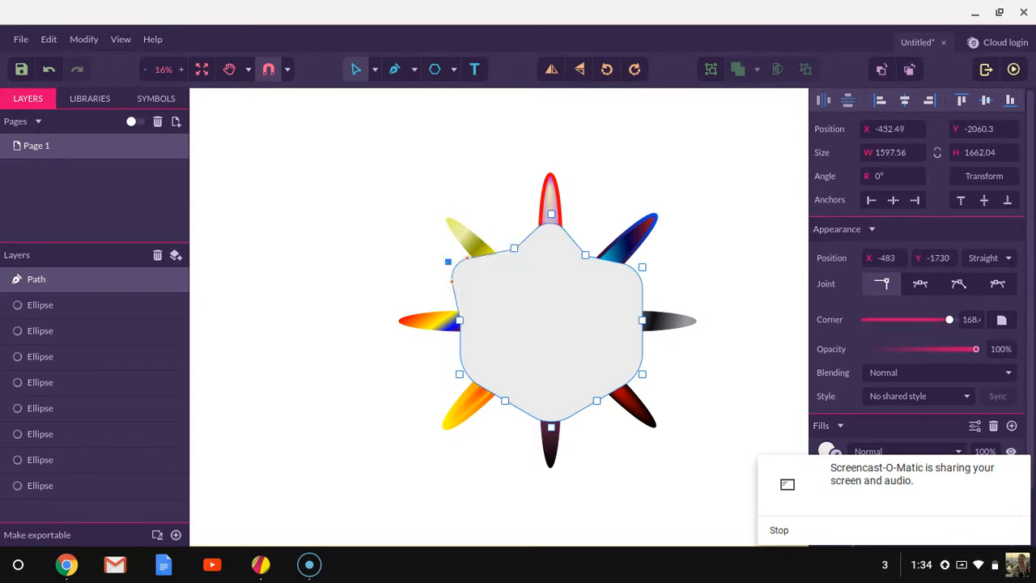
# - Drag the path's left, lower and right nodes to reshape it into a wavy star-like blob
pyautogui.moveTo(460, 320); pyautogui.dragTo(482, 328)
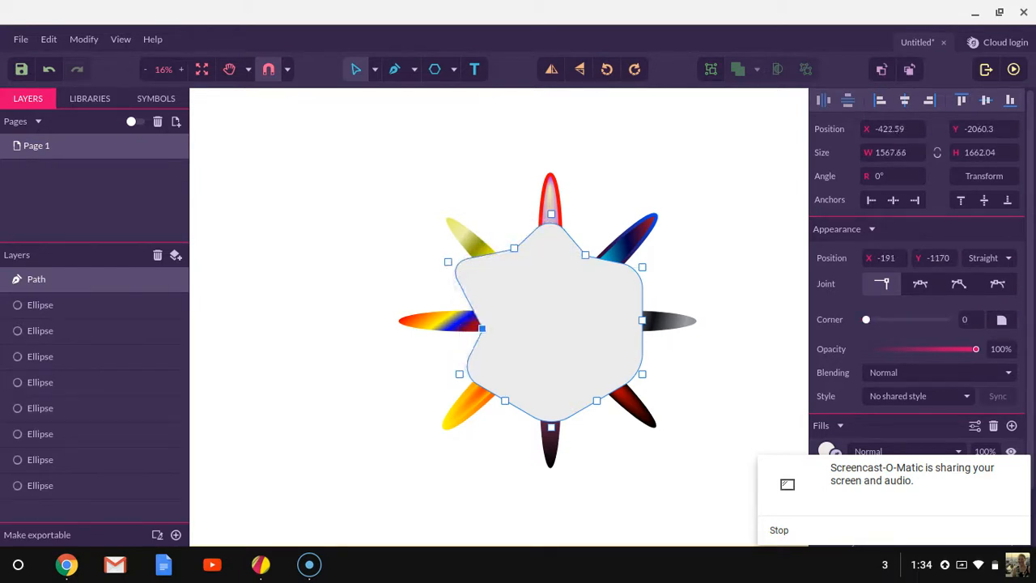
pyautogui.moveTo(460, 373); pyautogui.dragTo(449, 374)
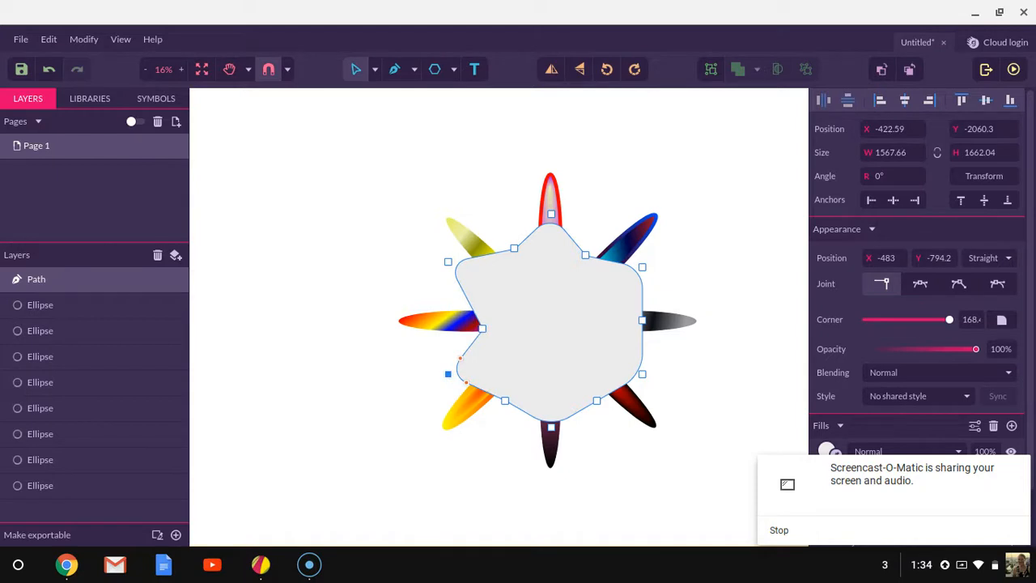
pyautogui.moveTo(504, 400); pyautogui.dragTo(527, 390)
pyautogui.moveTo(596, 400); pyautogui.dragTo(657, 390)
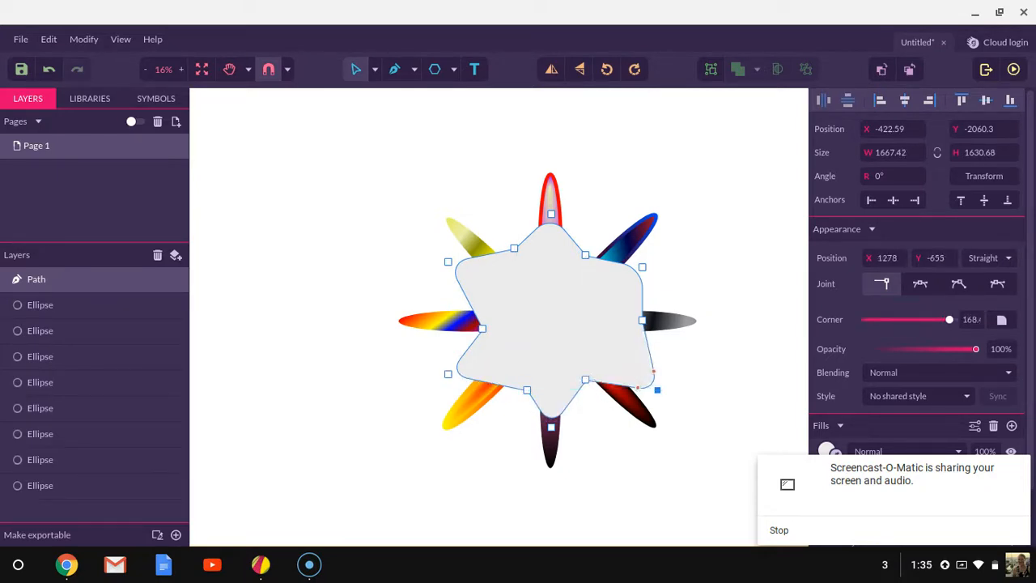
pyautogui.moveTo(642, 320); pyautogui.dragTo(615, 320)
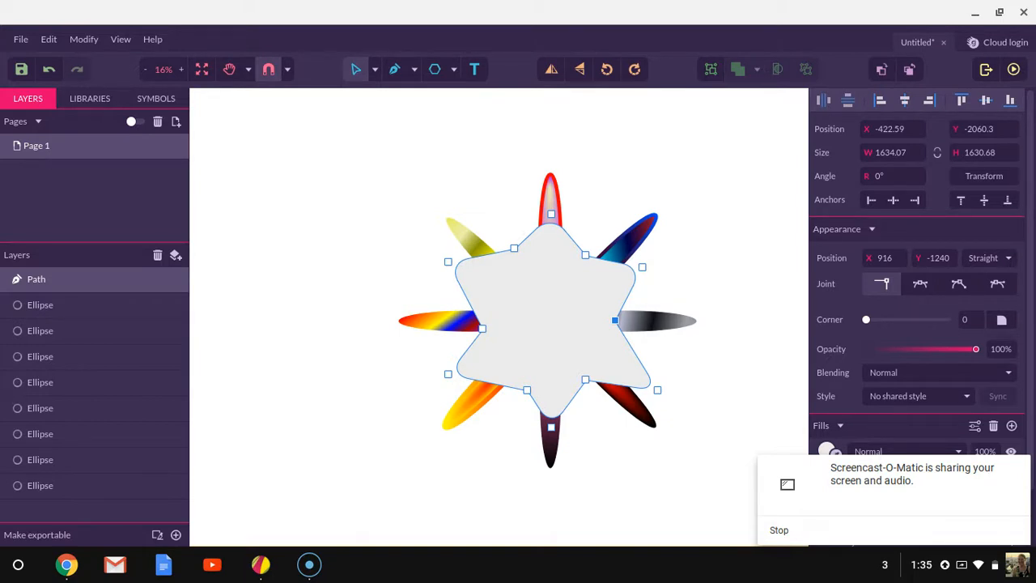
pyautogui.moveTo(635, 353)
pyautogui.mouseDown()
pyautogui.moveTo(659, 348)
pyautogui.moveTo(671, 360)
pyautogui.moveTo(666, 349)
pyautogui.moveTo(679, 379)
pyautogui.moveTo(723, 412)
pyautogui.moveTo(667, 339)
pyautogui.moveTo(627, 325)
pyautogui.moveTo(516, 321)
pyautogui.moveTo(580, 346)
pyautogui.moveTo(657, 350)
pyautogui.moveTo(630, 347)
pyautogui.mouseUp()
# - Pull the lower node down into a curved lobe and readjust the left nodes of the blob
pyautogui.click(585, 380)
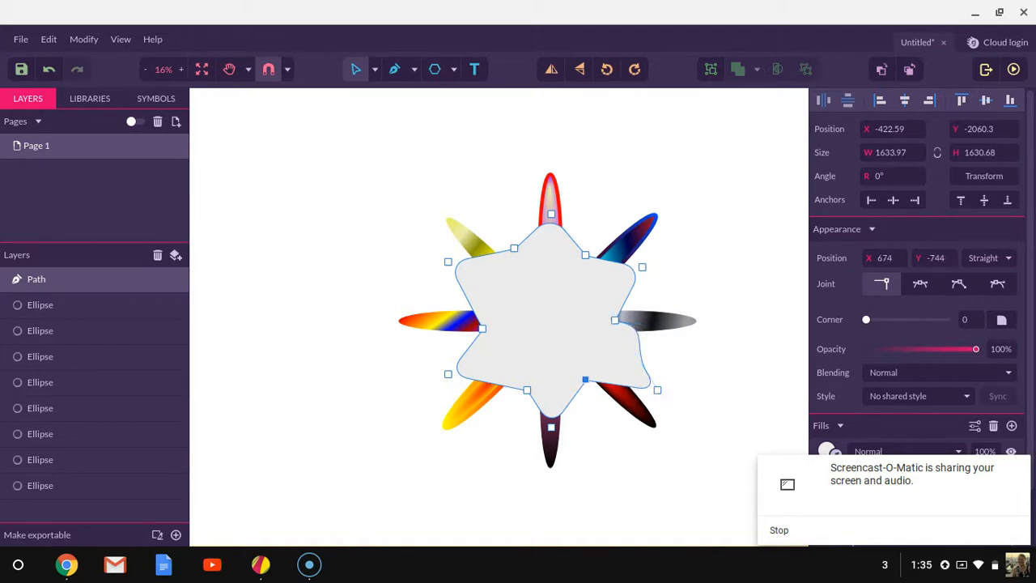
pyautogui.moveTo(585, 379); pyautogui.dragTo(587, 428)
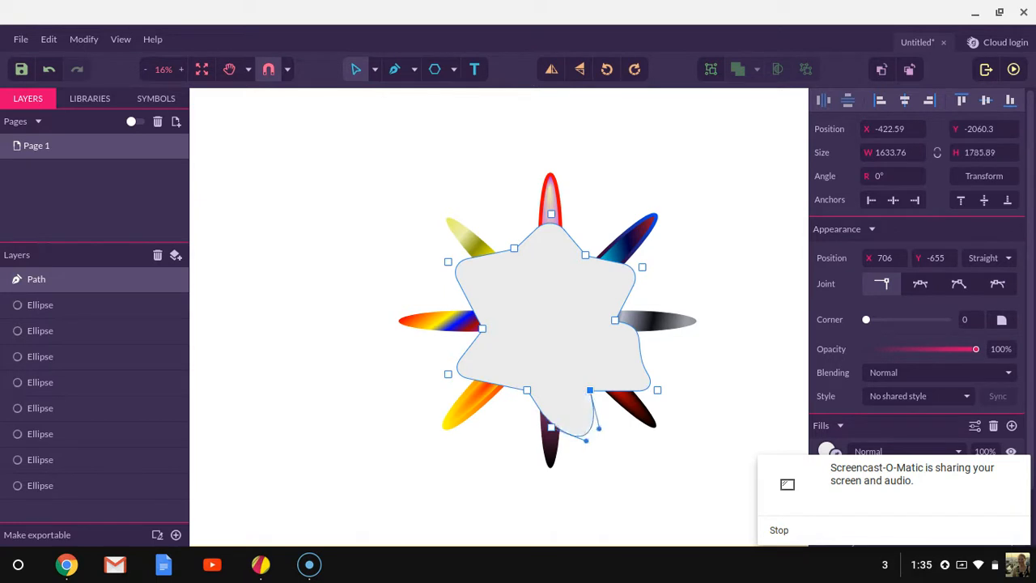
pyautogui.moveTo(491, 383); pyautogui.dragTo(484, 407)
pyautogui.moveTo(483, 328); pyautogui.dragTo(460, 304)
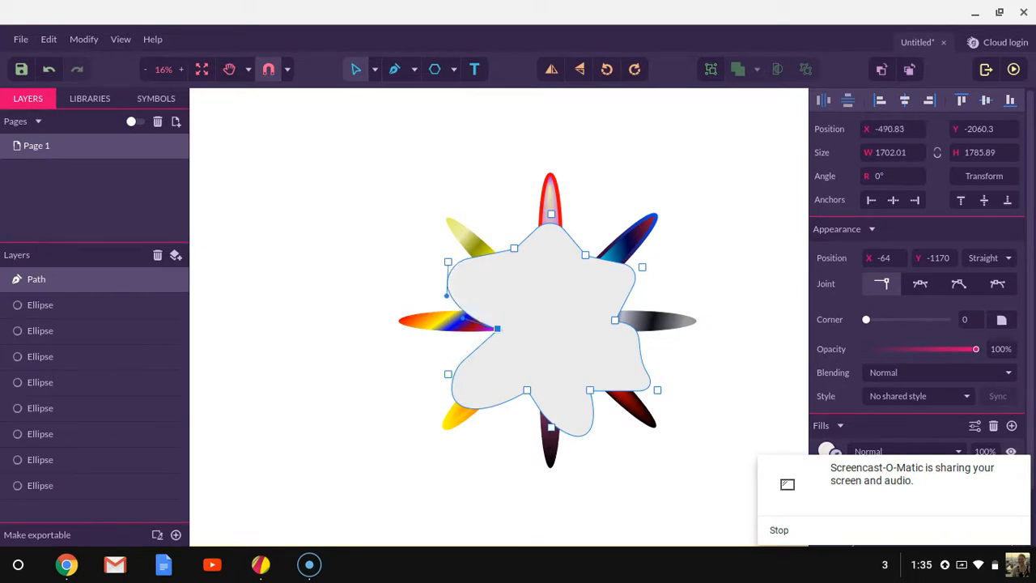
pyautogui.moveTo(514, 247); pyautogui.dragTo(522, 262)
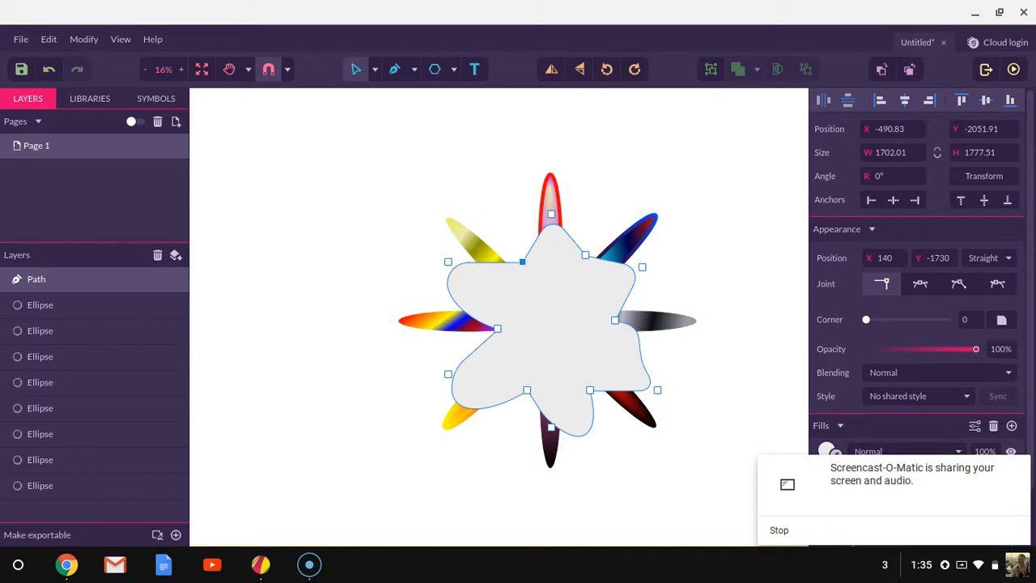
# - Send the blob path backward and move it to the bottom of the layer stack behind the petals
pyautogui.click(641, 266)
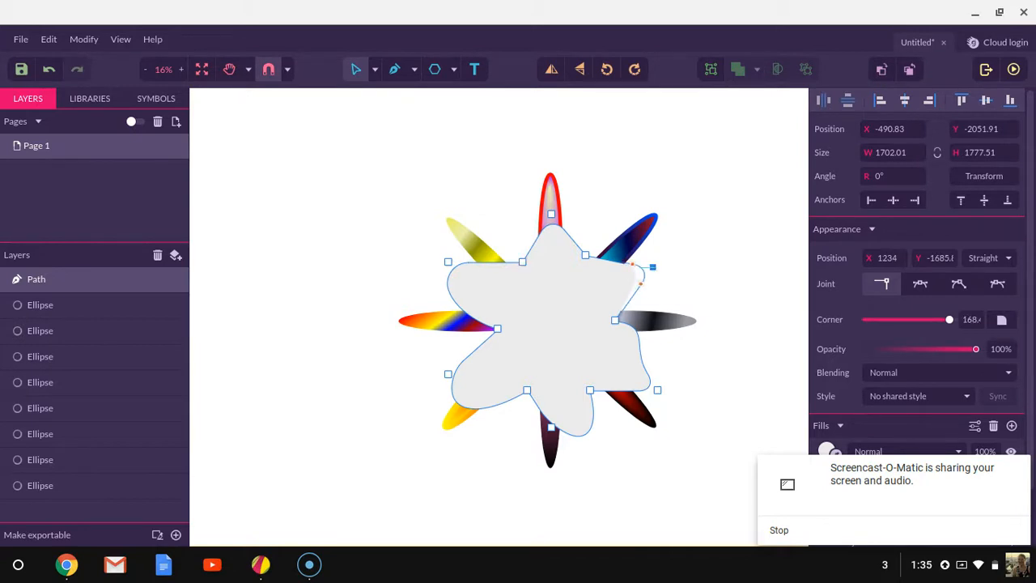
pyautogui.click(909, 71)
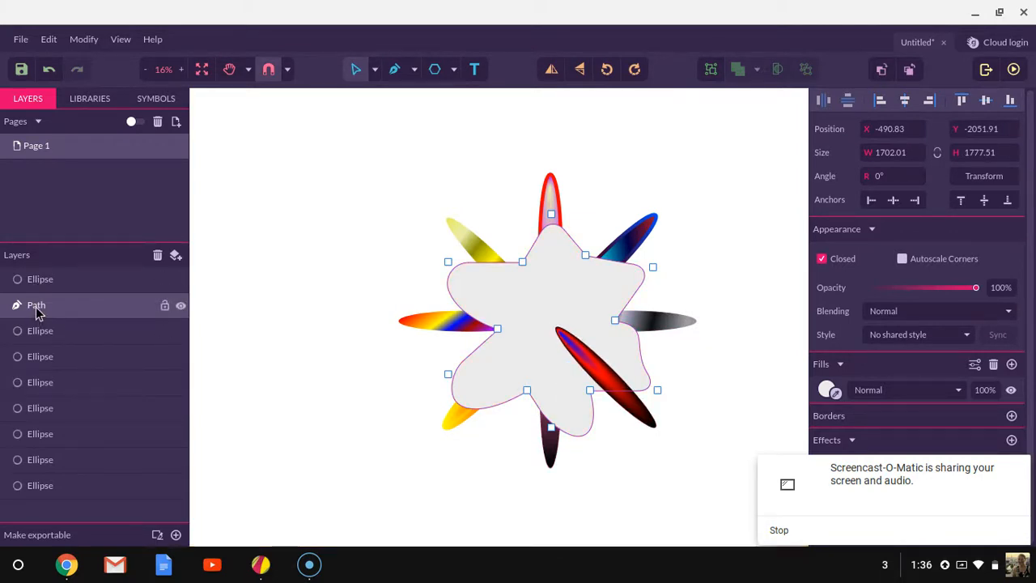
pyautogui.moveTo(35, 313); pyautogui.dragTo(40, 510)
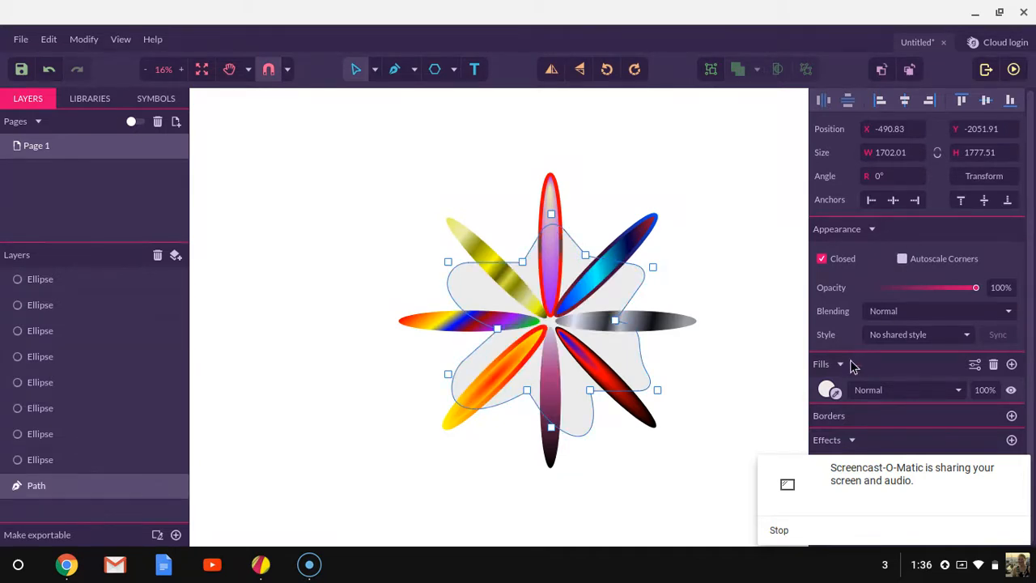
# - Give the blob a radial gradient fill and set the gradient's end stop to green #00FF00
pyautogui.click(826, 390)
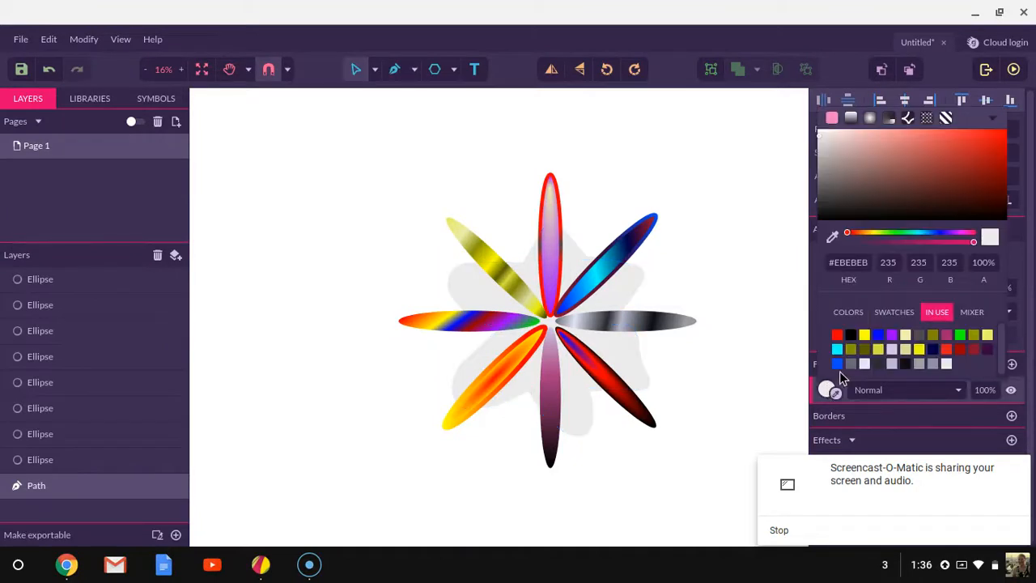
pyautogui.click(867, 117)
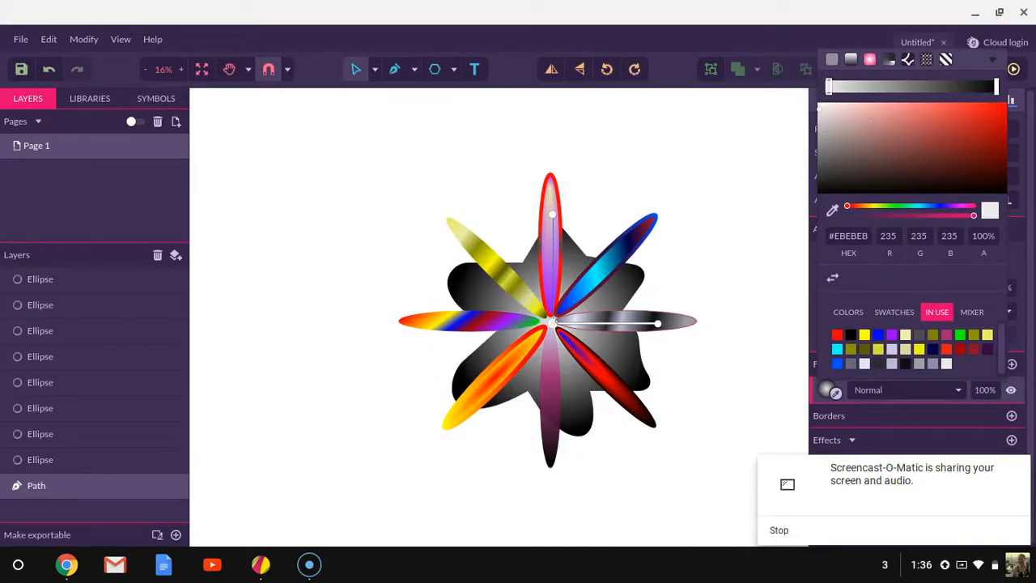
pyautogui.click(657, 324)
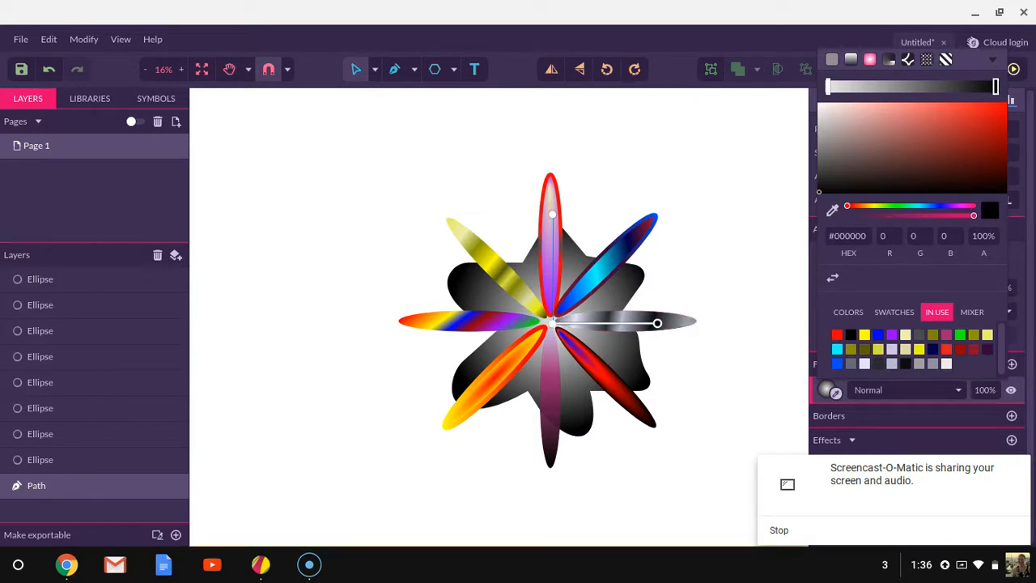
pyautogui.click(845, 315)
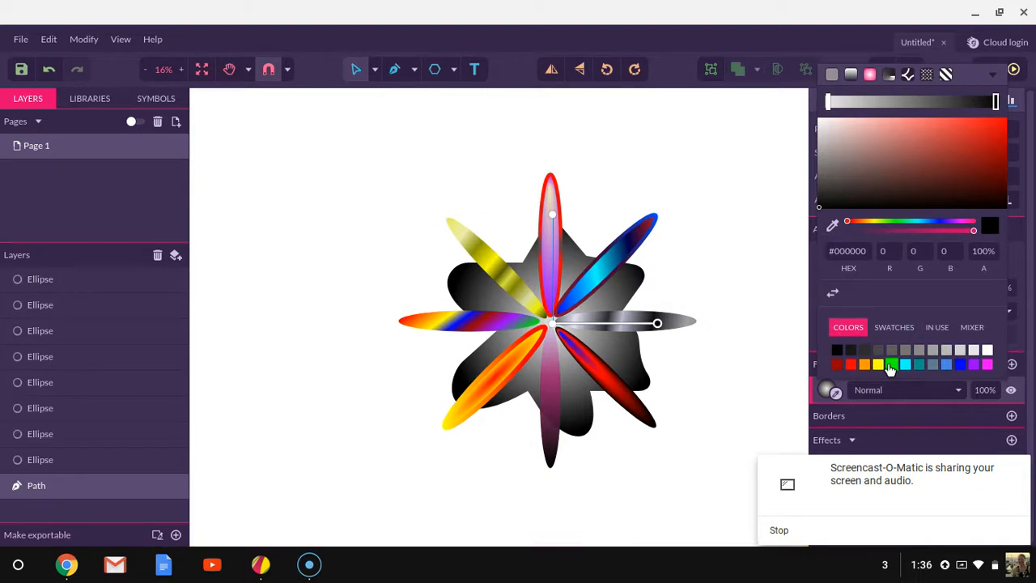
pyautogui.click(889, 366)
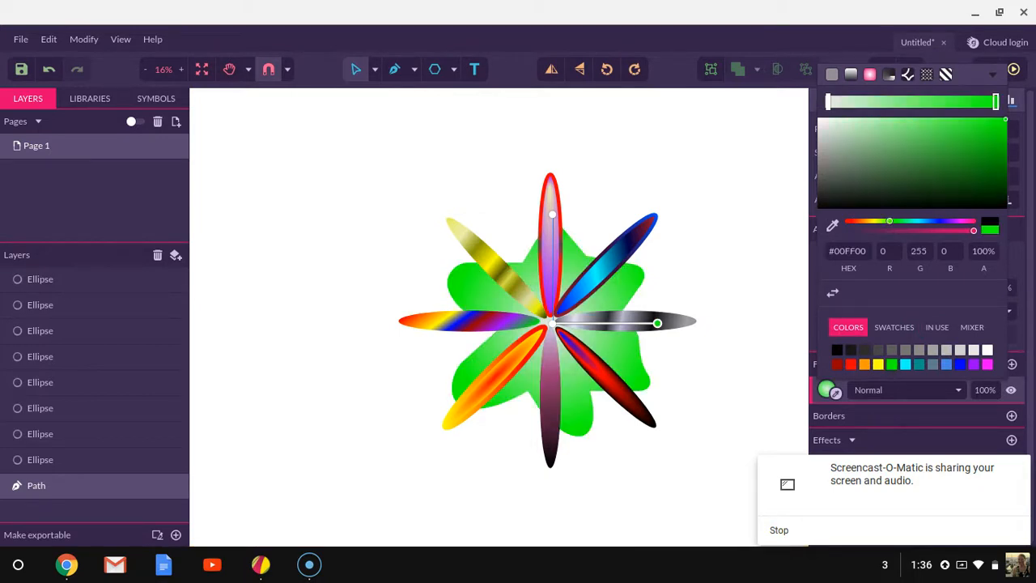
# - Set the blob gradient's start stop to green as well, close the fill picker and deselect everything
pyautogui.click(828, 102)
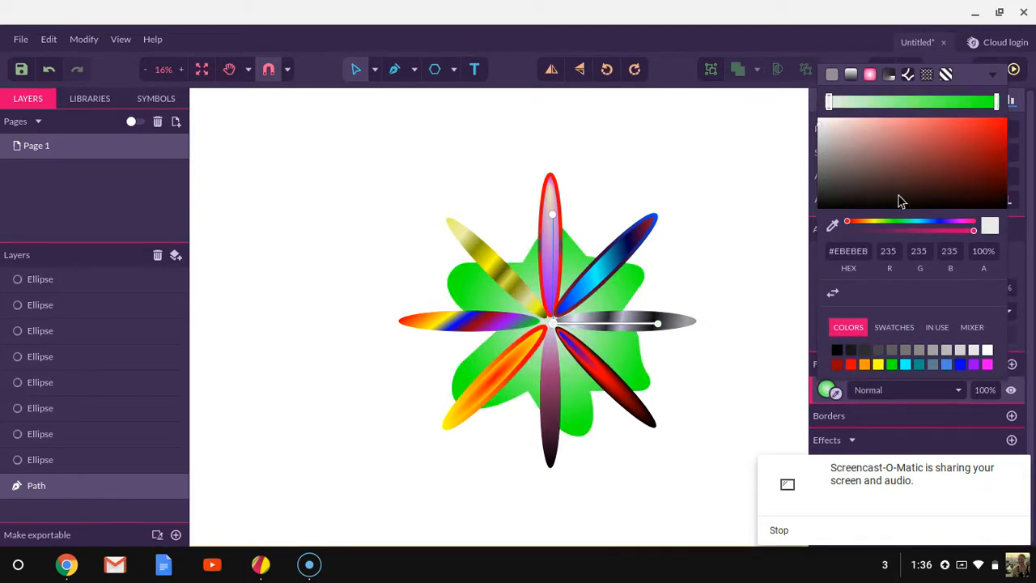
pyautogui.click(891, 364)
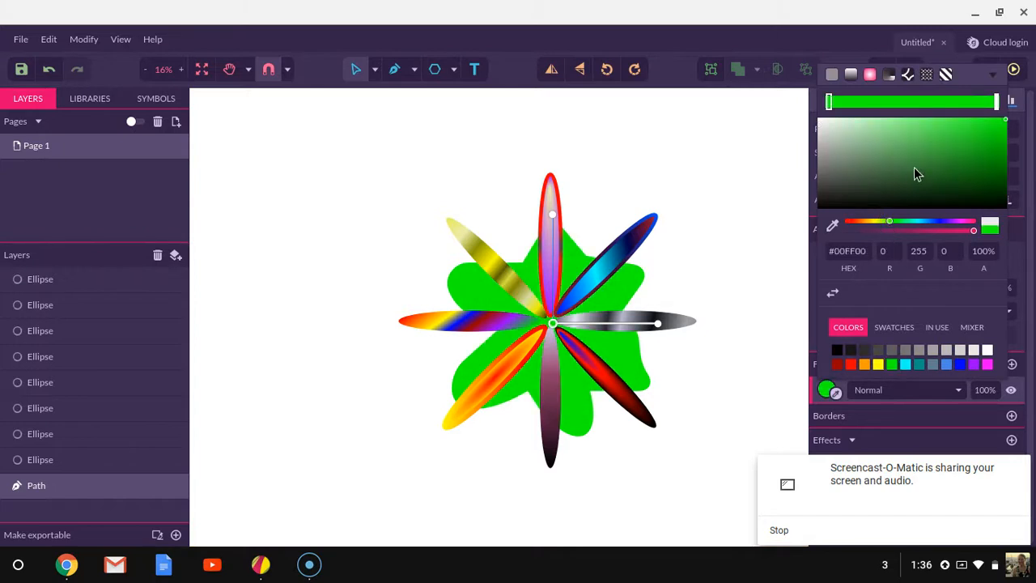
pyautogui.click(1003, 173)
pyautogui.click(1008, 199)
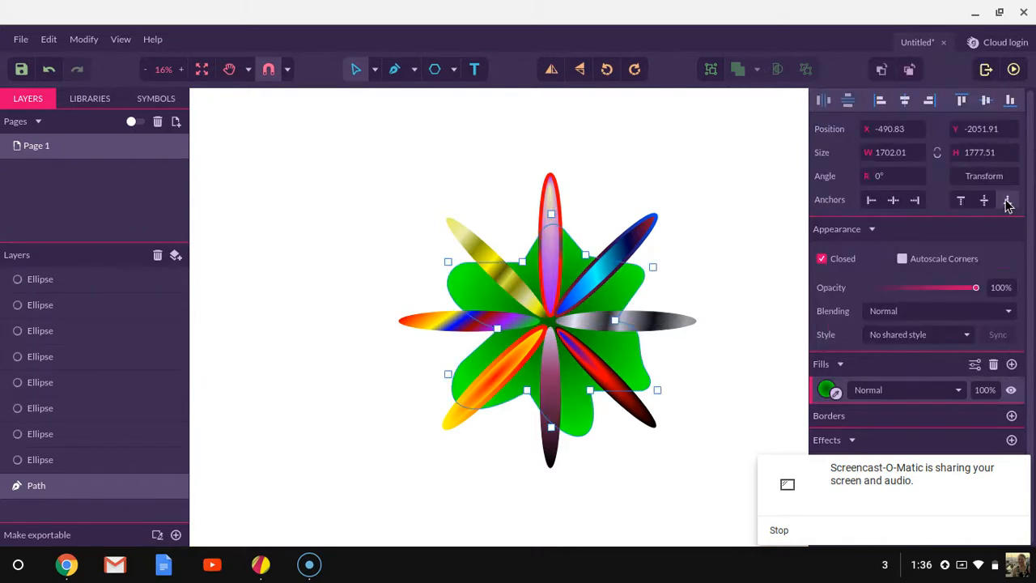
pyautogui.press('Escape')
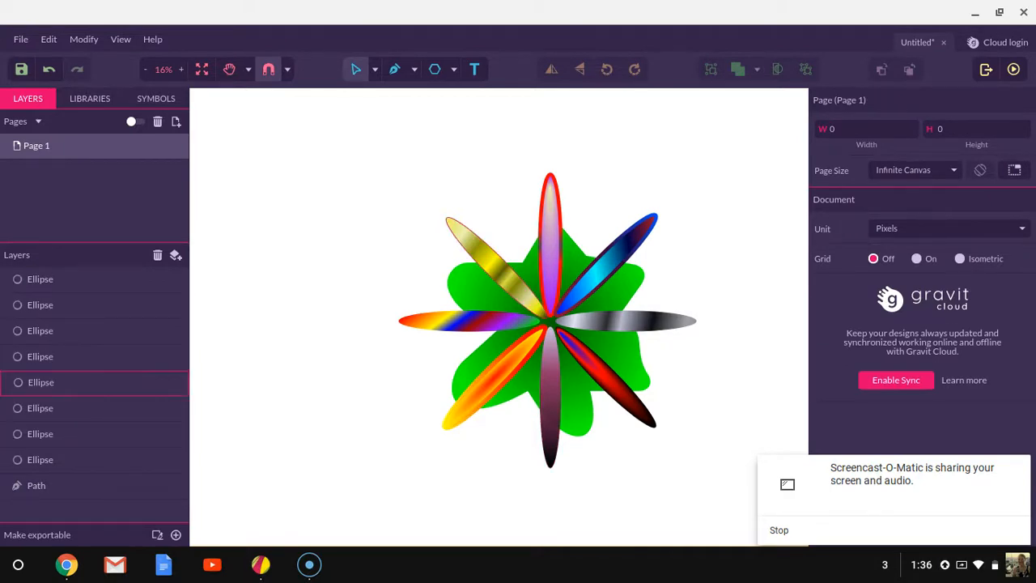
# - Draw a star in the canvas's upper left and set it to 17 points, 15% size and a corner of about 128
pyautogui.click(454, 72)
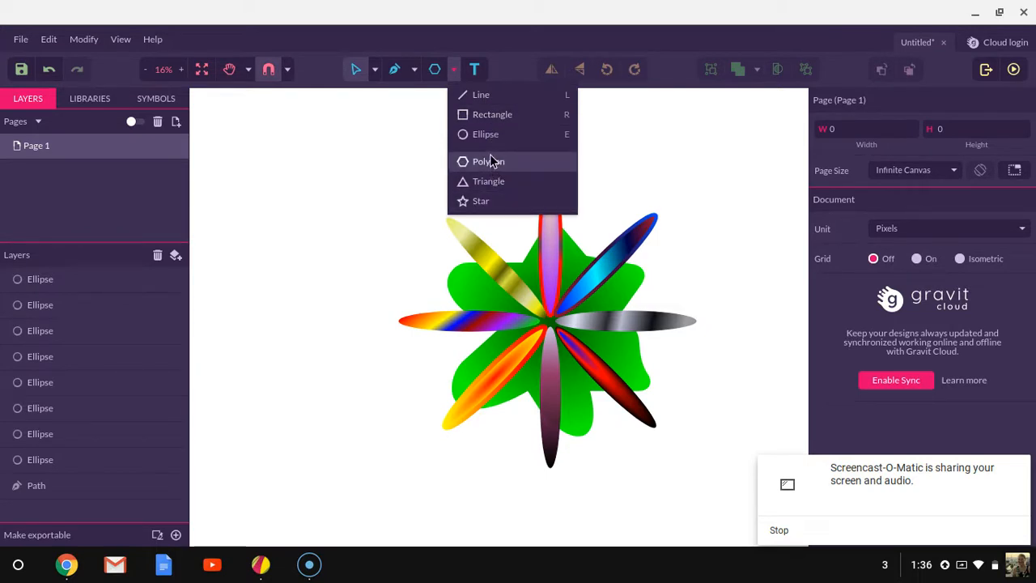
pyautogui.click(487, 195)
pyautogui.moveTo(328, 208)
pyautogui.mouseDown()
pyautogui.moveTo(394, 286)
pyautogui.moveTo(378, 268)
pyautogui.mouseUp()
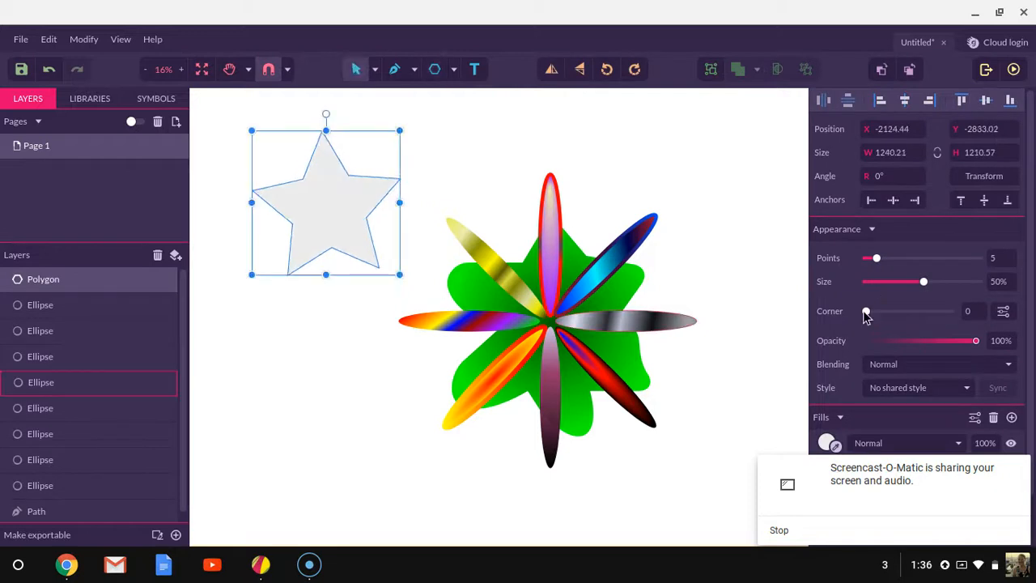
pyautogui.moveTo(878, 261); pyautogui.dragTo(905, 311)
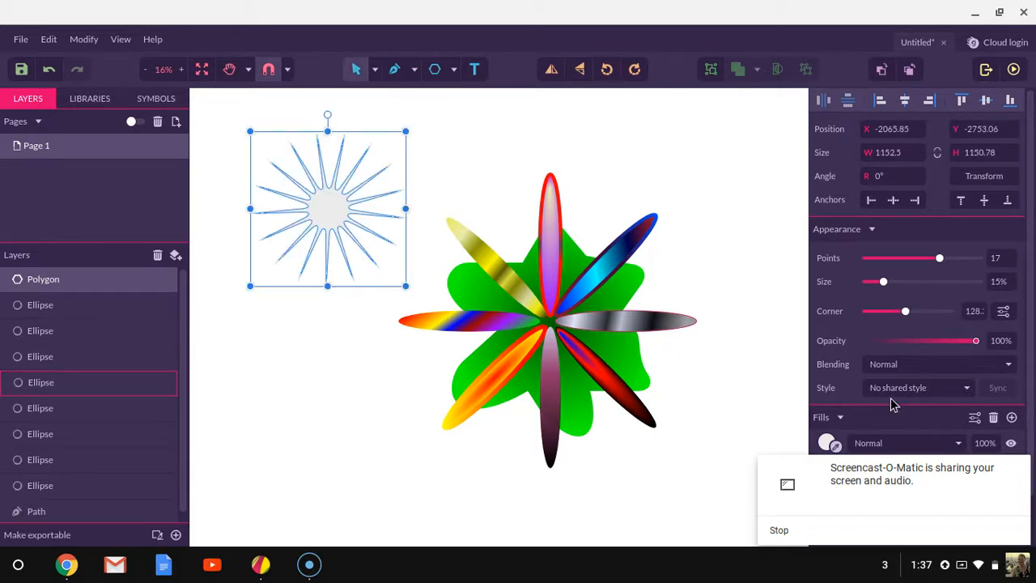